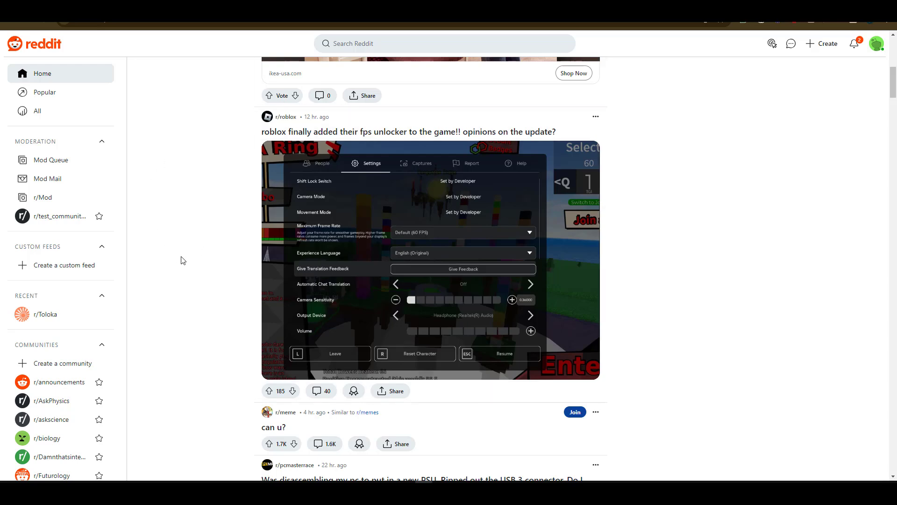
pyautogui.scroll(6, 183, 232)
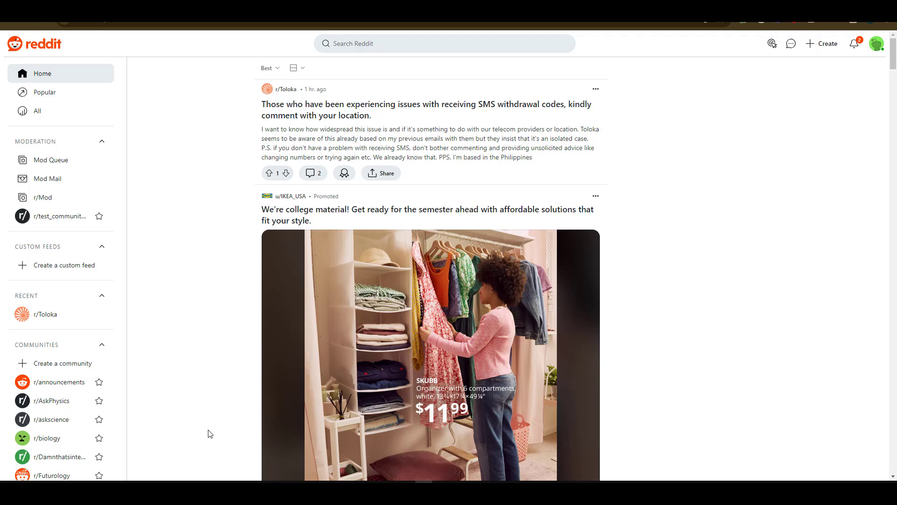
# Step: Refresh the Reddit home feed using the Reddit logo
pyautogui.click(42, 48)
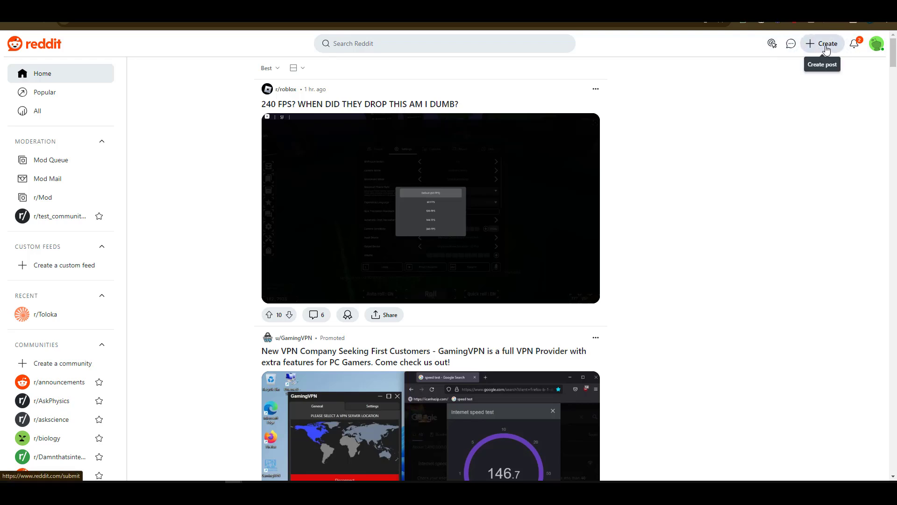
# Step: Start a new post, then open and close the community picker without choosing
pyautogui.click(827, 46)
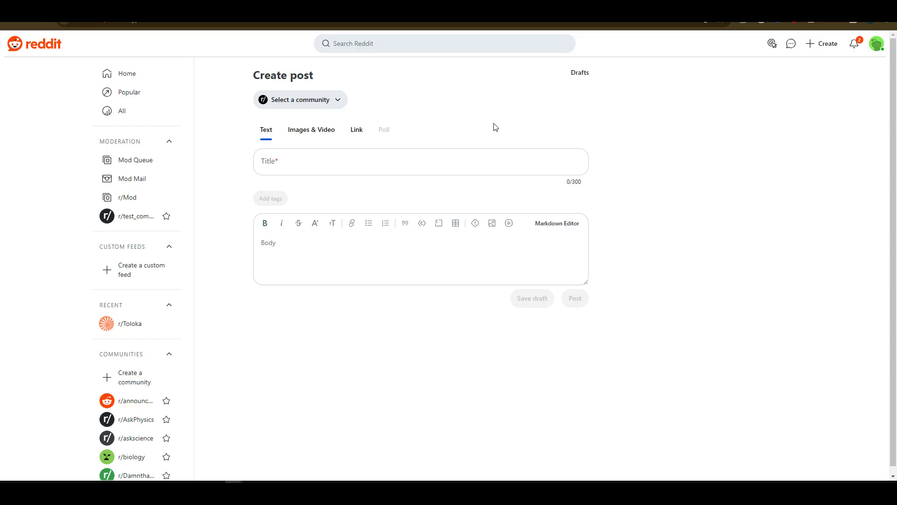
pyautogui.click(342, 103)
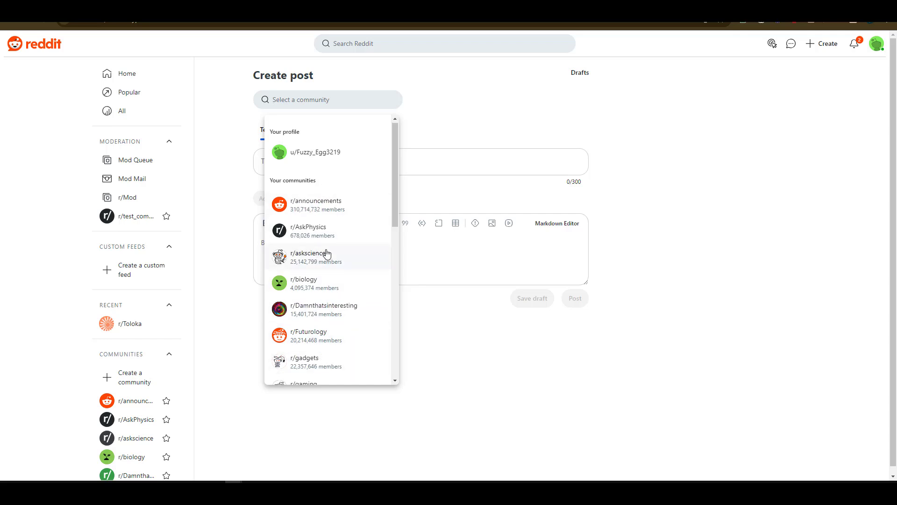
pyautogui.scroll(-3, 327, 360)
pyautogui.scroll(1, 326, 320)
pyautogui.scroll(2, 327, 317)
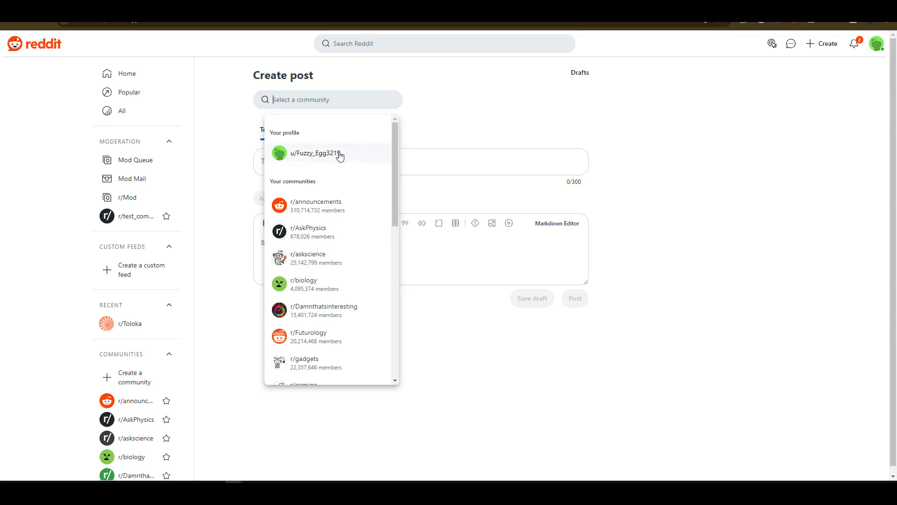
pyautogui.click(444, 122)
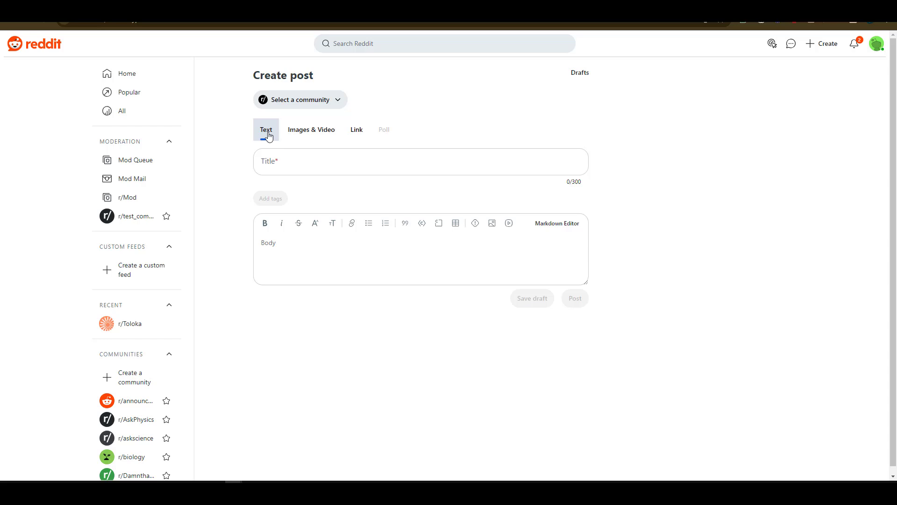
# Step: Try the Images & Video and Link post types, return to Text, and reopen the community list
pyautogui.click(303, 136)
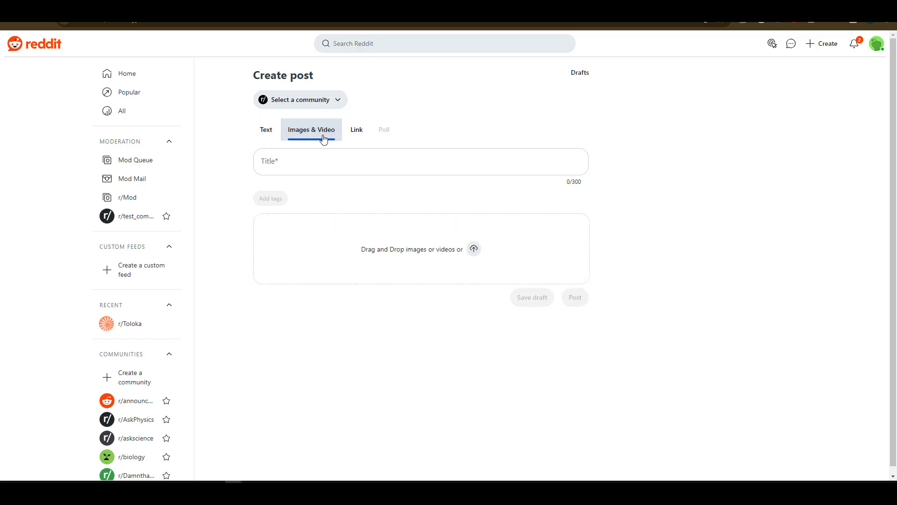
pyautogui.click(358, 135)
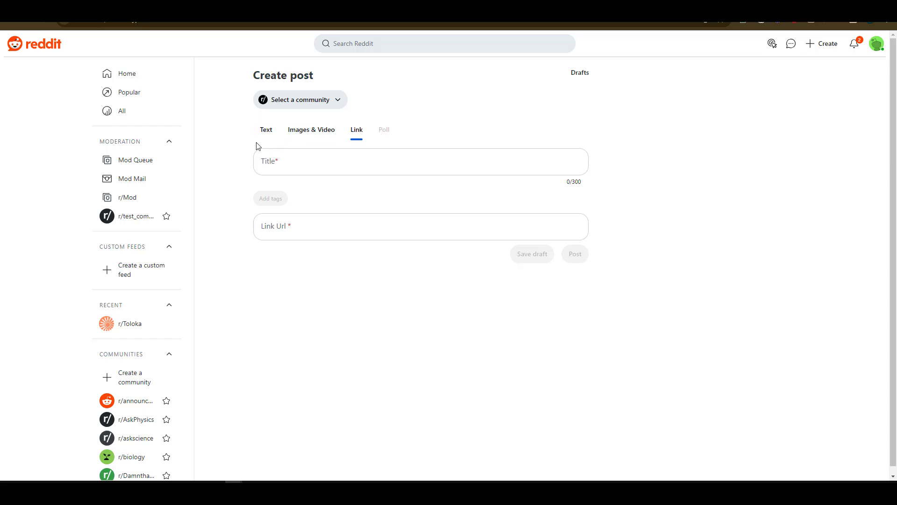
pyautogui.click(271, 133)
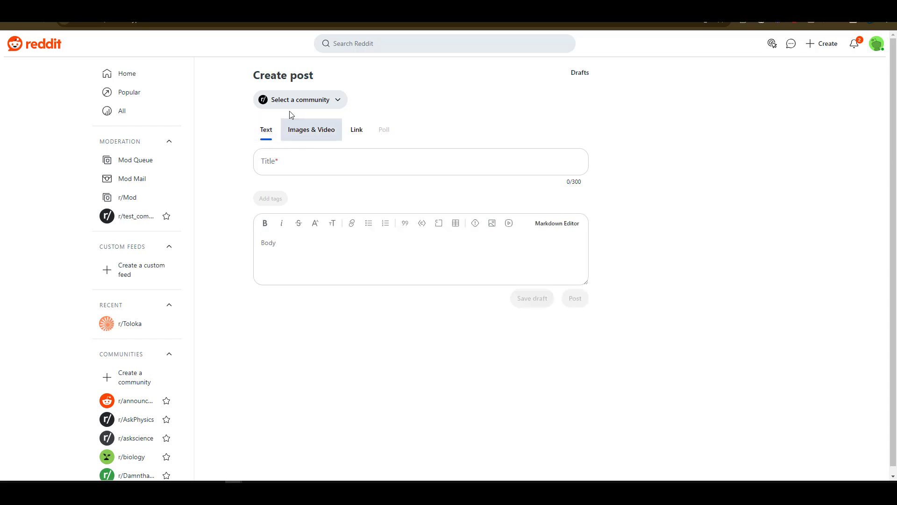
pyautogui.click(332, 105)
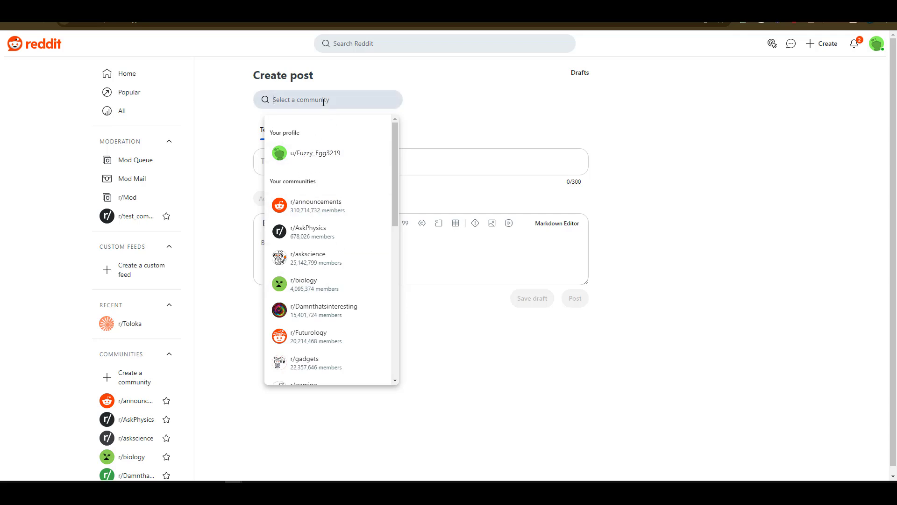
# Step: Target your u/ profile and enter the title 'this is a test post' and the body text
pyautogui.click(305, 156)
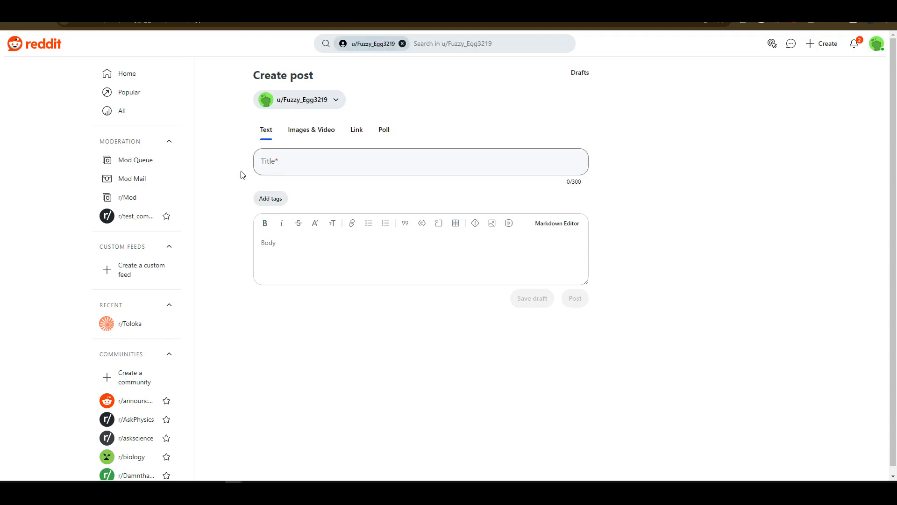
pyautogui.click(371, 162)
pyautogui.write('this is a test post')
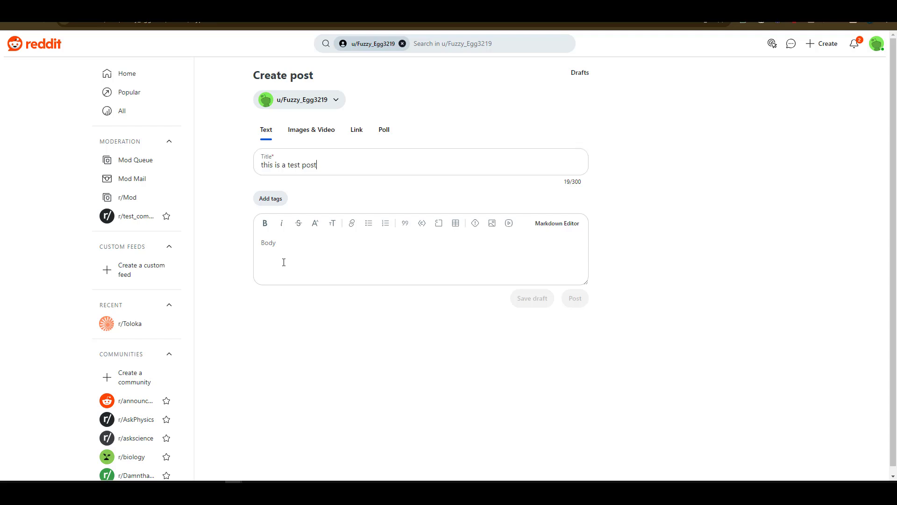
pyautogui.click(283, 262)
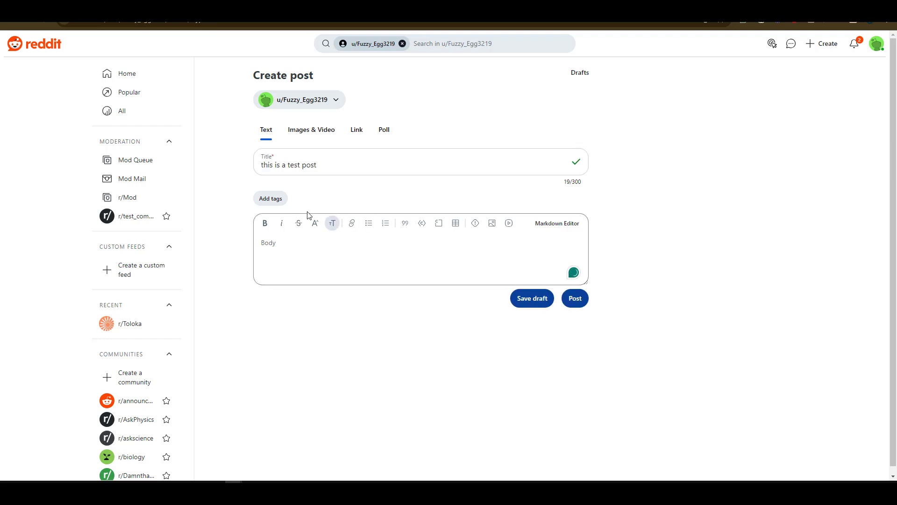
pyautogui.write('This it the body of my test post')
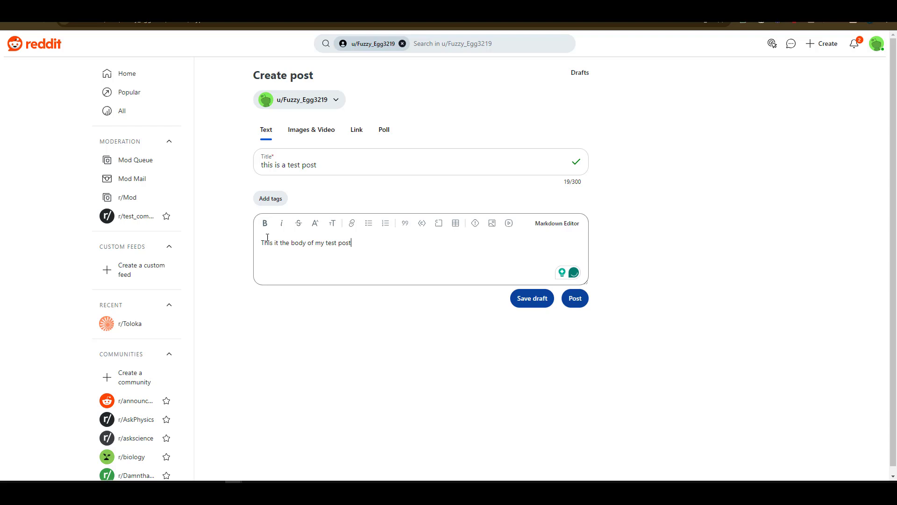
# Step: Bold 'st post' at the end of the body text
pyautogui.moveTo(360, 245); pyautogui.dragTo(262, 242)
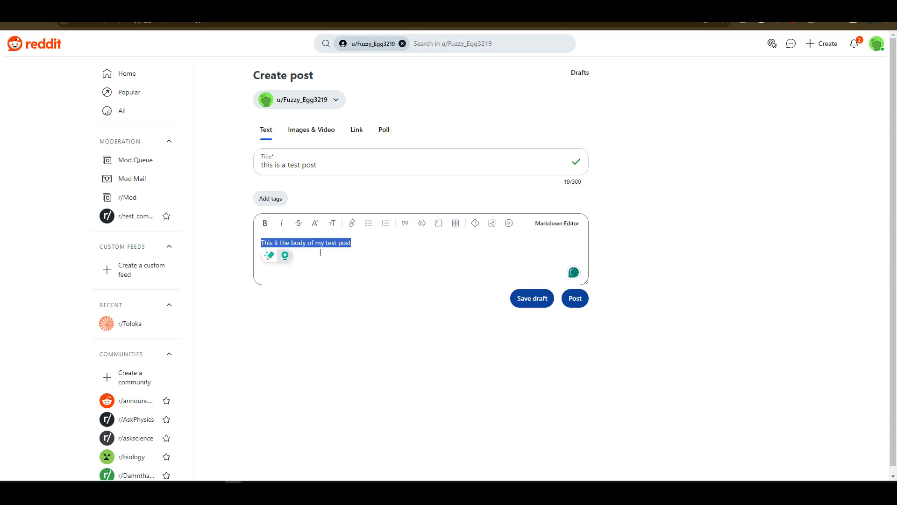
pyautogui.click(373, 247)
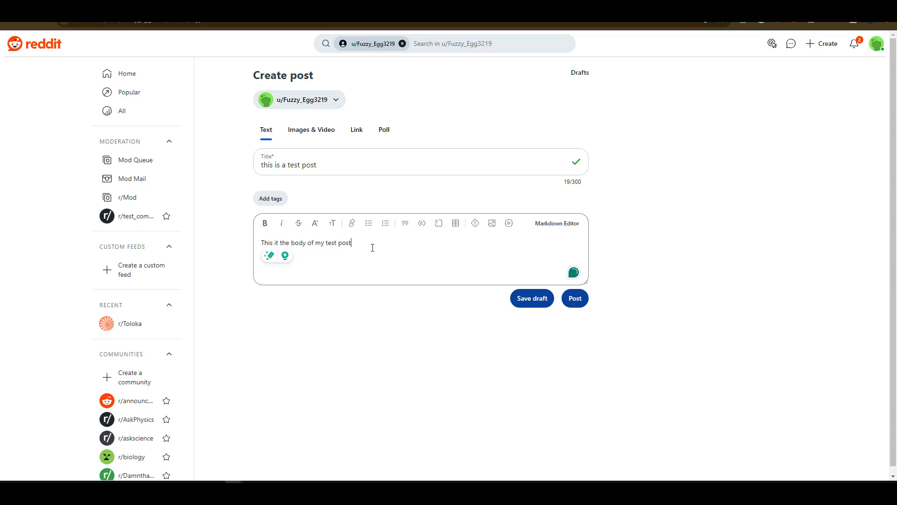
pyautogui.moveTo(332, 243); pyautogui.dragTo(352, 243)
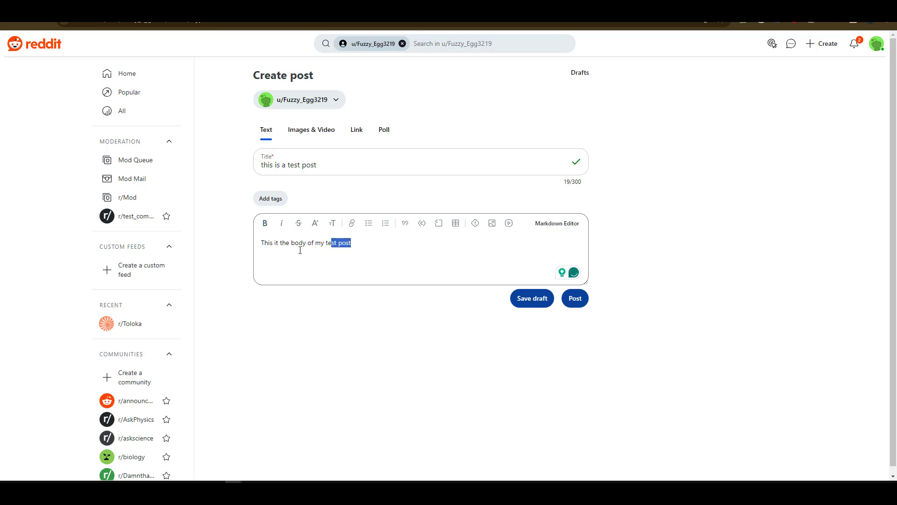
pyautogui.click(265, 223)
pyautogui.click(313, 255)
pyautogui.doubleClick(345, 242)
pyautogui.click(352, 224)
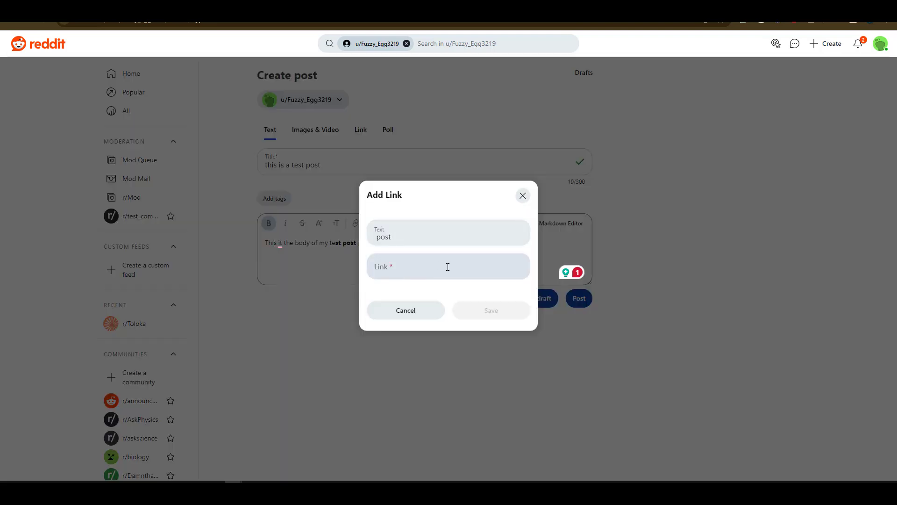
pyautogui.click(425, 313)
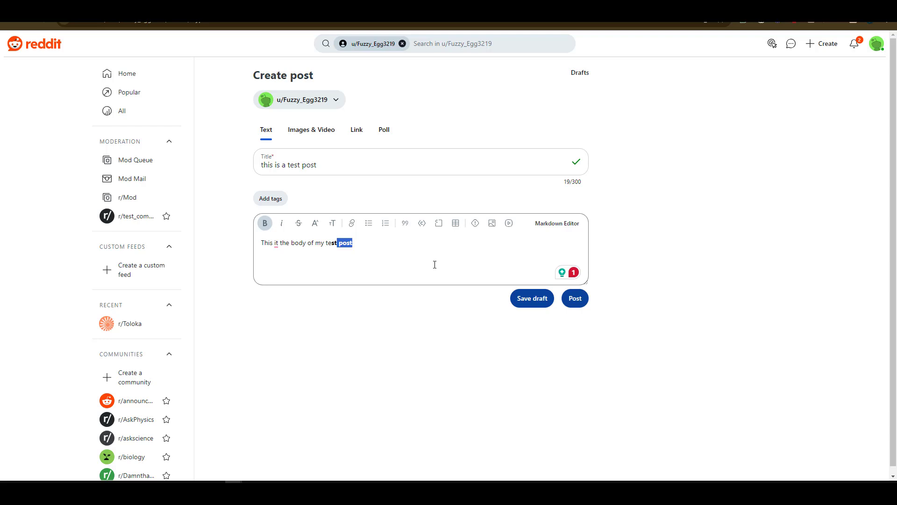
# Step: Attach a Spoiler tag to the profile draft via Add tags
pyautogui.click(273, 200)
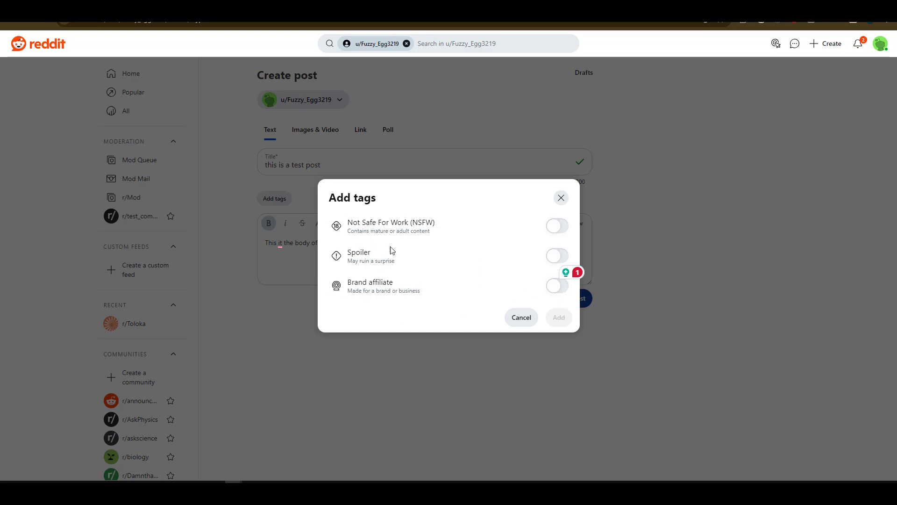
pyautogui.click(559, 257)
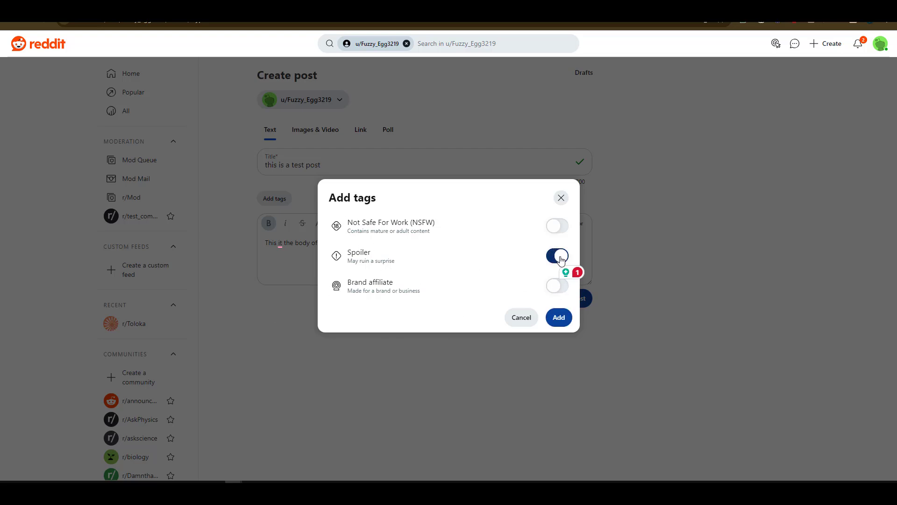
pyautogui.click(562, 321)
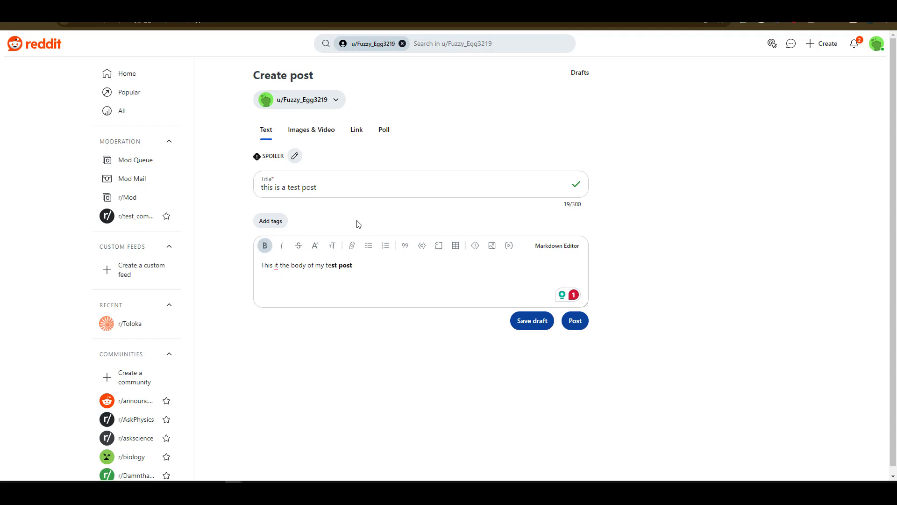
# Step: Publish the post, reveal its spoiler-hidden body, and select the post text
pyautogui.click(579, 323)
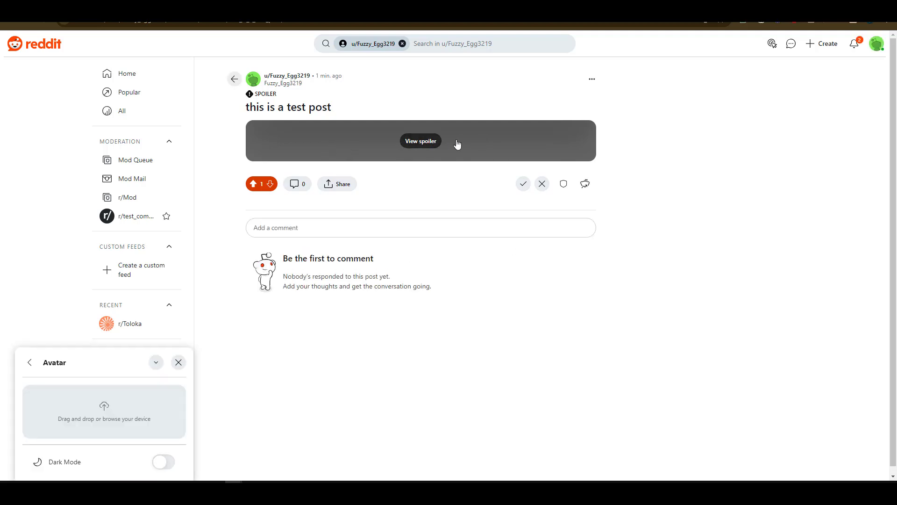
pyautogui.click(394, 147)
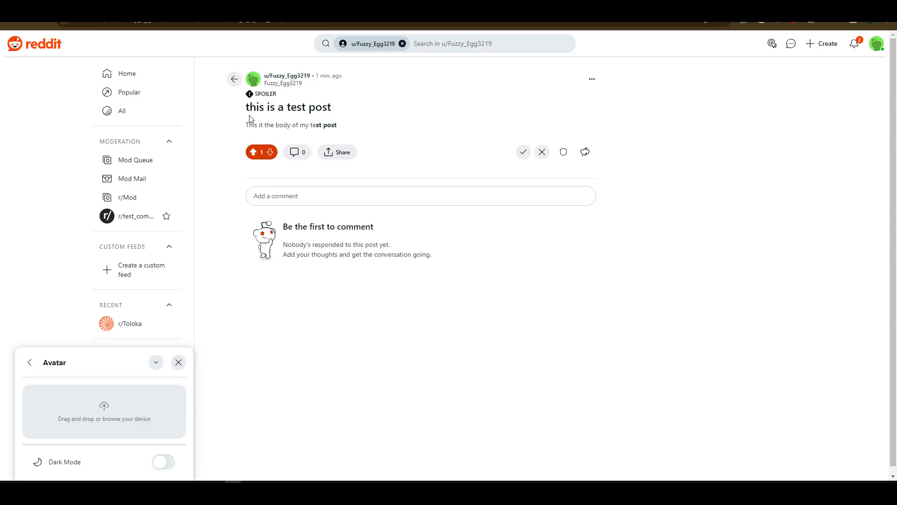
pyautogui.moveTo(331, 107)
pyautogui.mouseDown()
pyautogui.moveTo(245, 137)
pyautogui.moveTo(345, 132)
pyautogui.mouseUp()
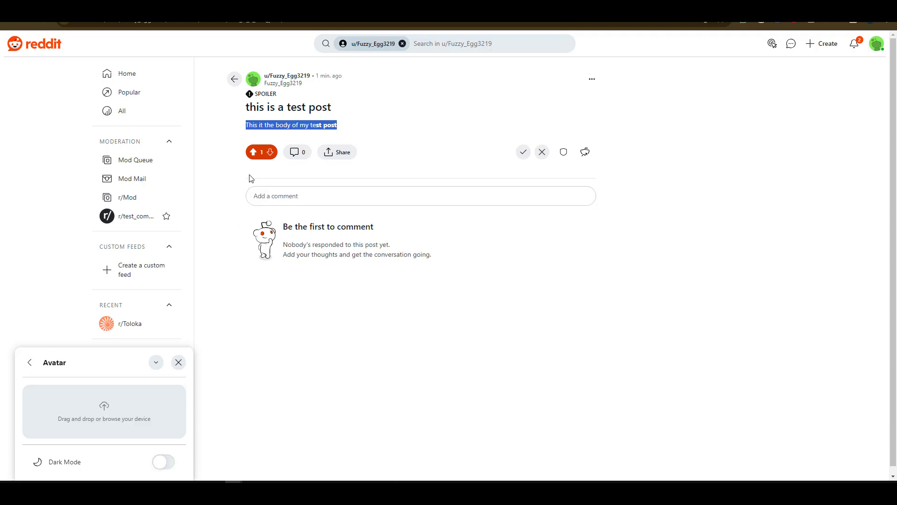
# Step: Remove your upvote from the post and start a comment beneath it
pyautogui.click(253, 153)
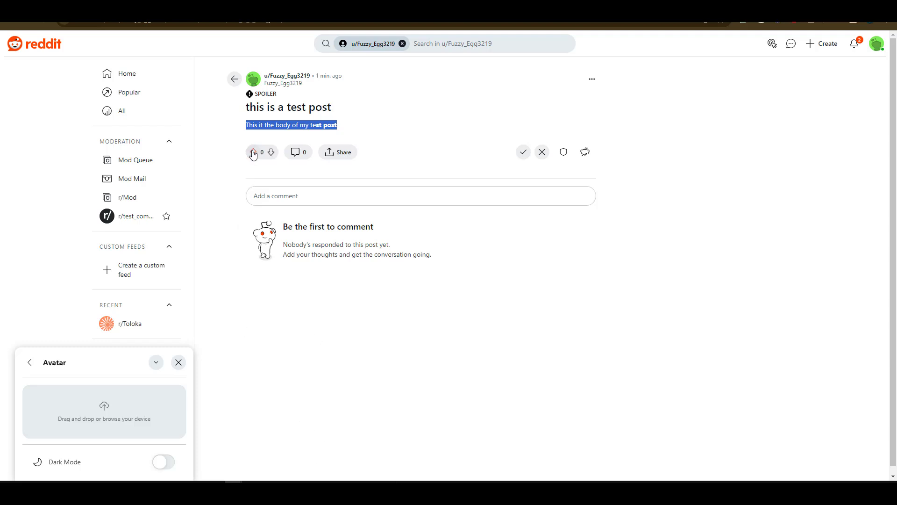
pyautogui.click(306, 196)
pyautogui.write('leave a comment here')
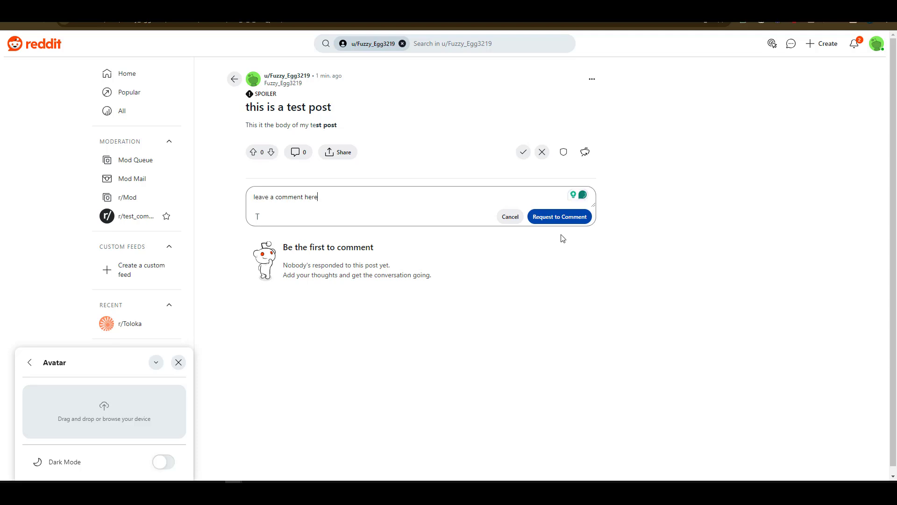